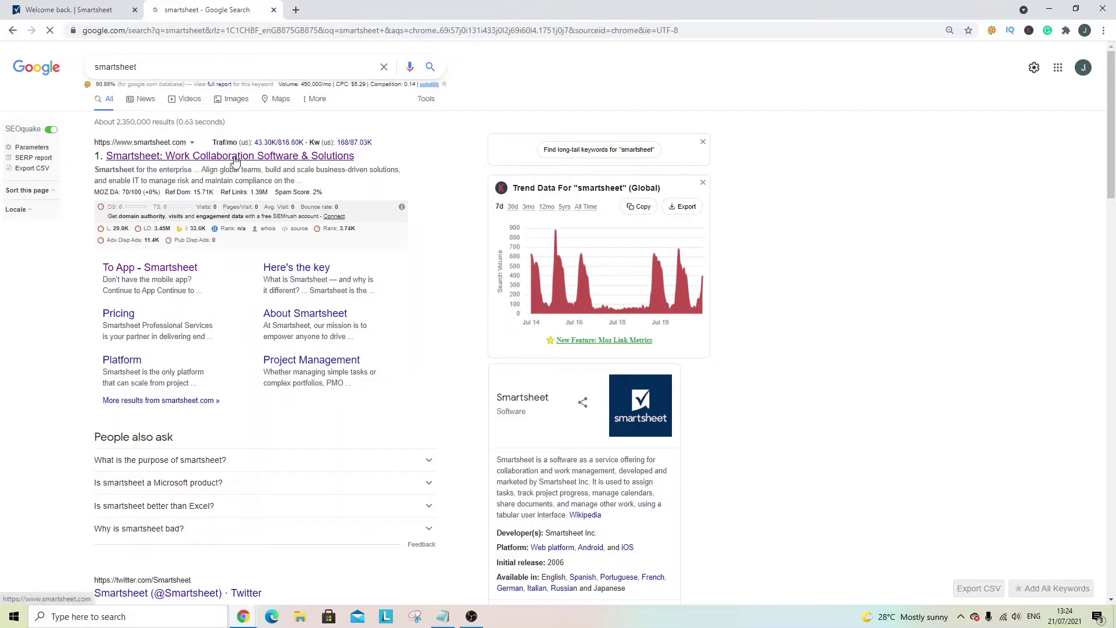
Go from the search results to smartsheet.com and its Log in page
left_click(234, 161)
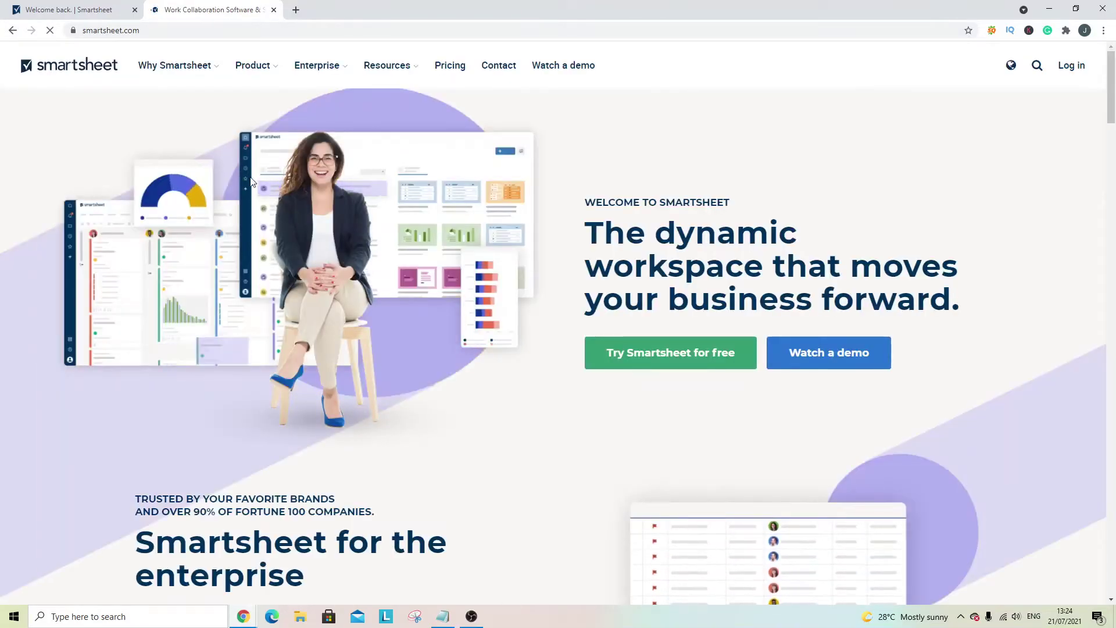
left_click(1071, 65)
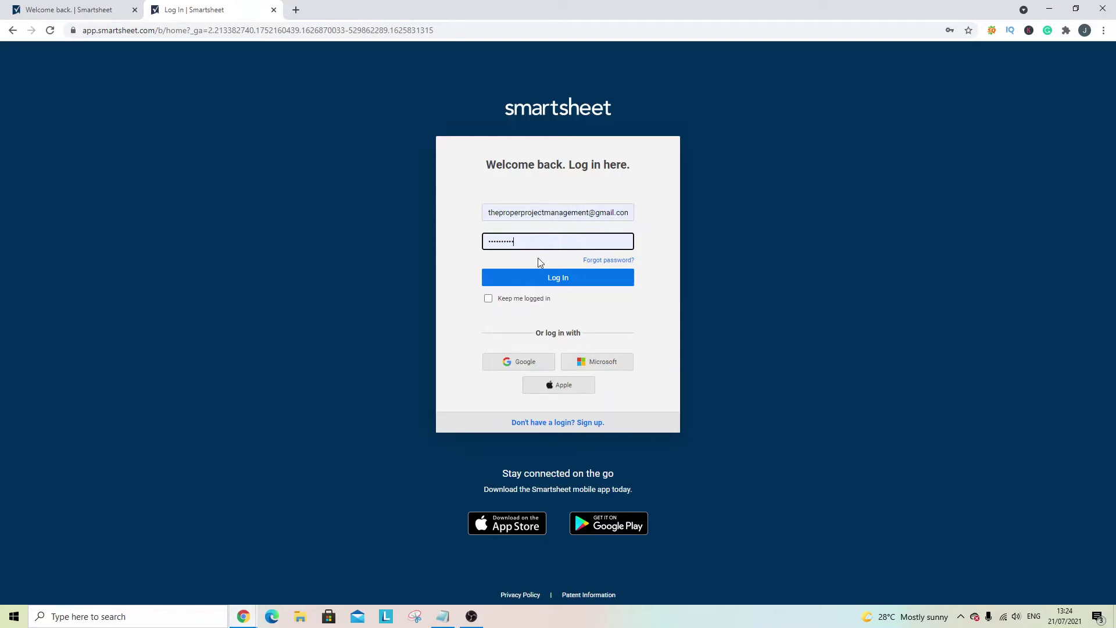
Submit the sign-in and wait for the Smartsheet Home page to load
left_click(550, 279)
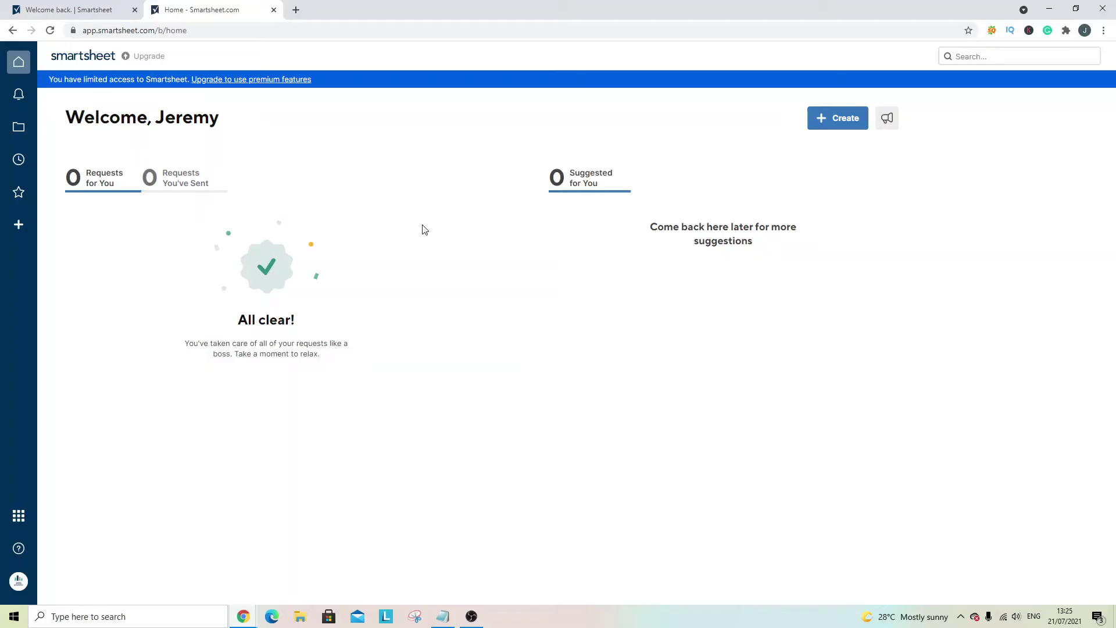
left_click(18, 127)
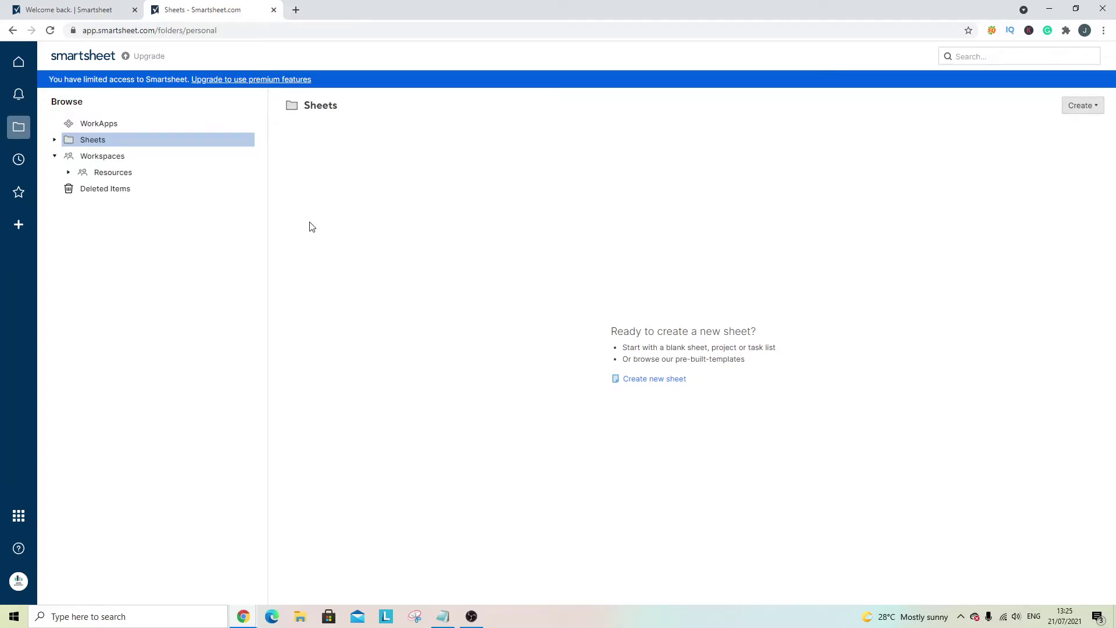
left_click(18, 61)
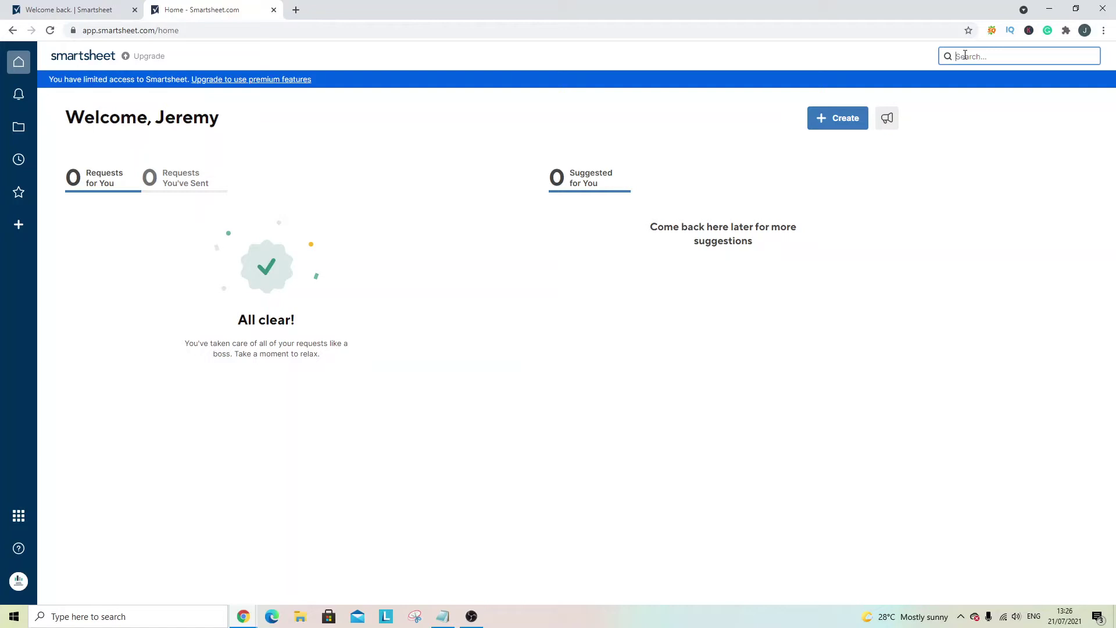
Glance at Notifications, then browse to the empty personal Sheets folder
left_click(19, 94)
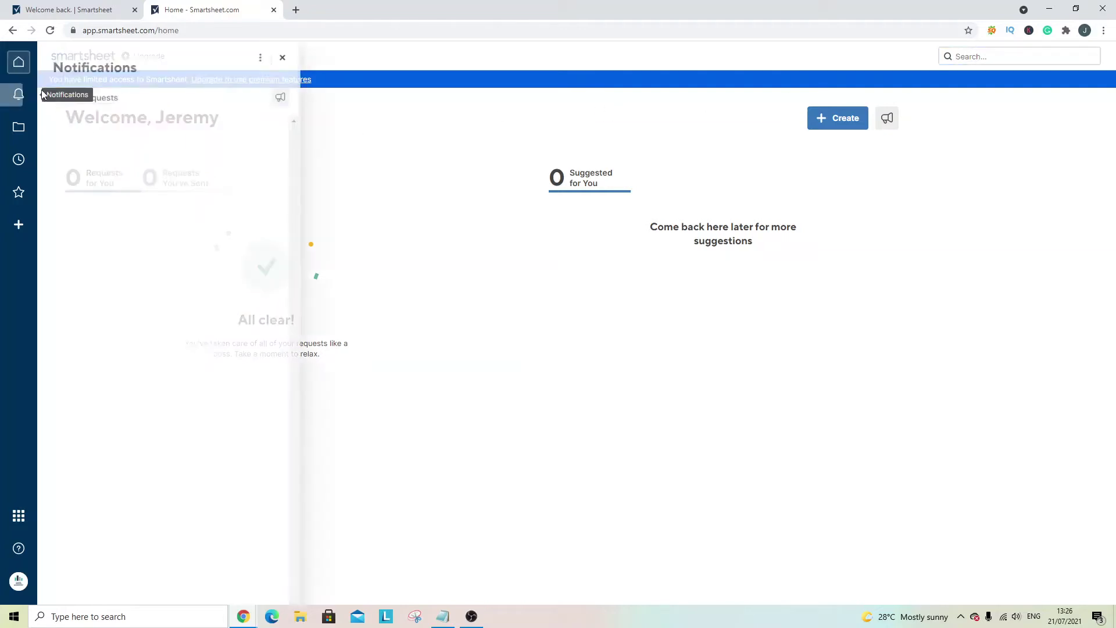
left_click(285, 57)
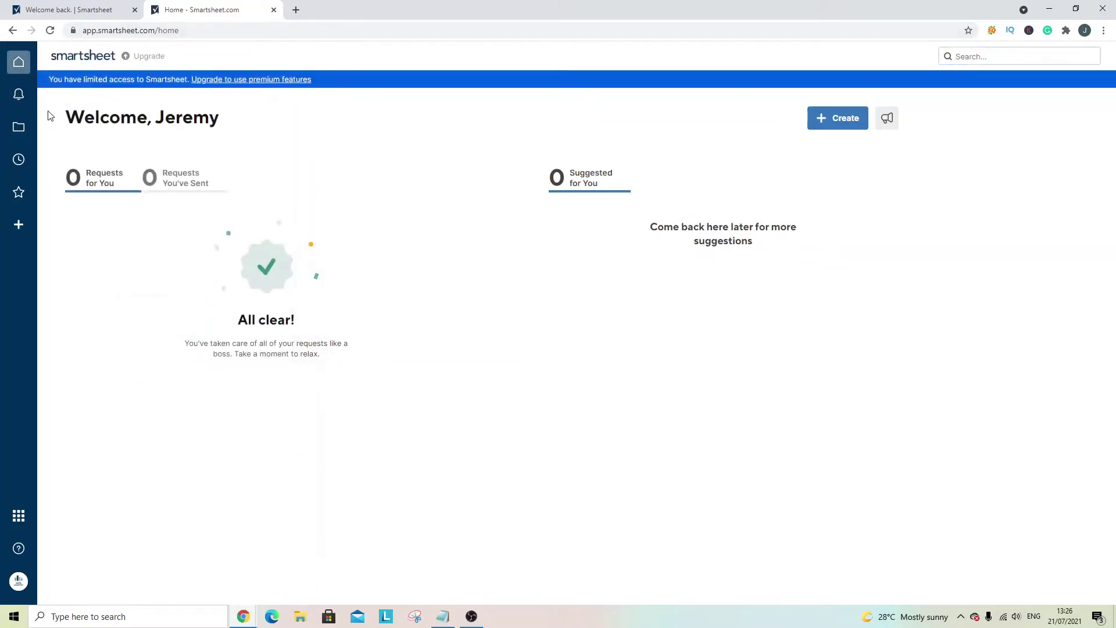
left_click(27, 126)
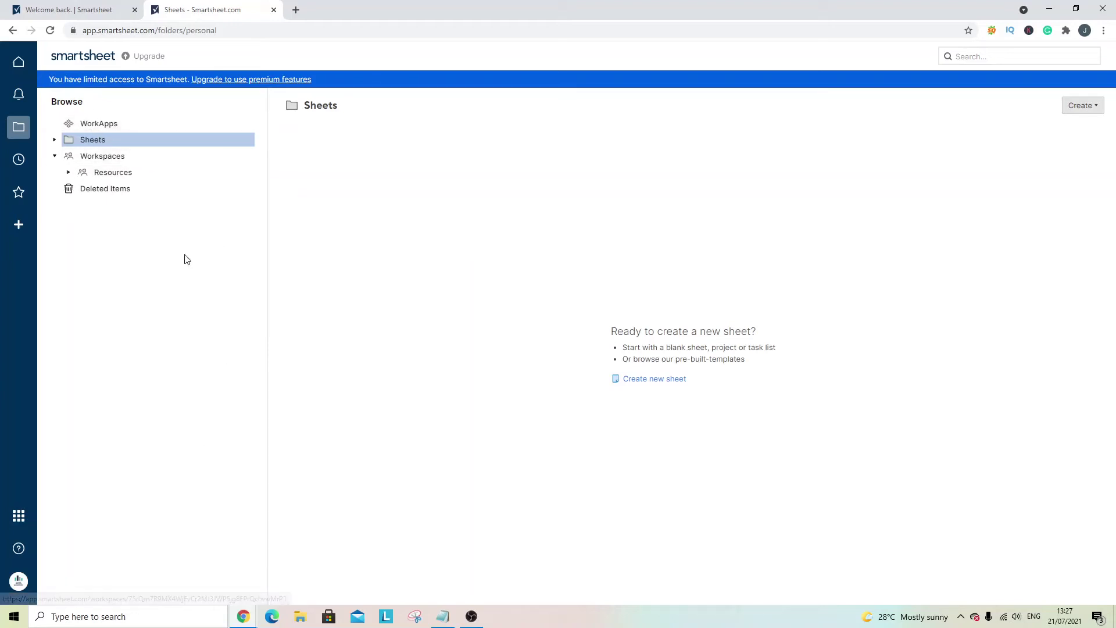
Accept the free trial, create a blank grid sheet named 'Test', and open it
left_click(110, 155)
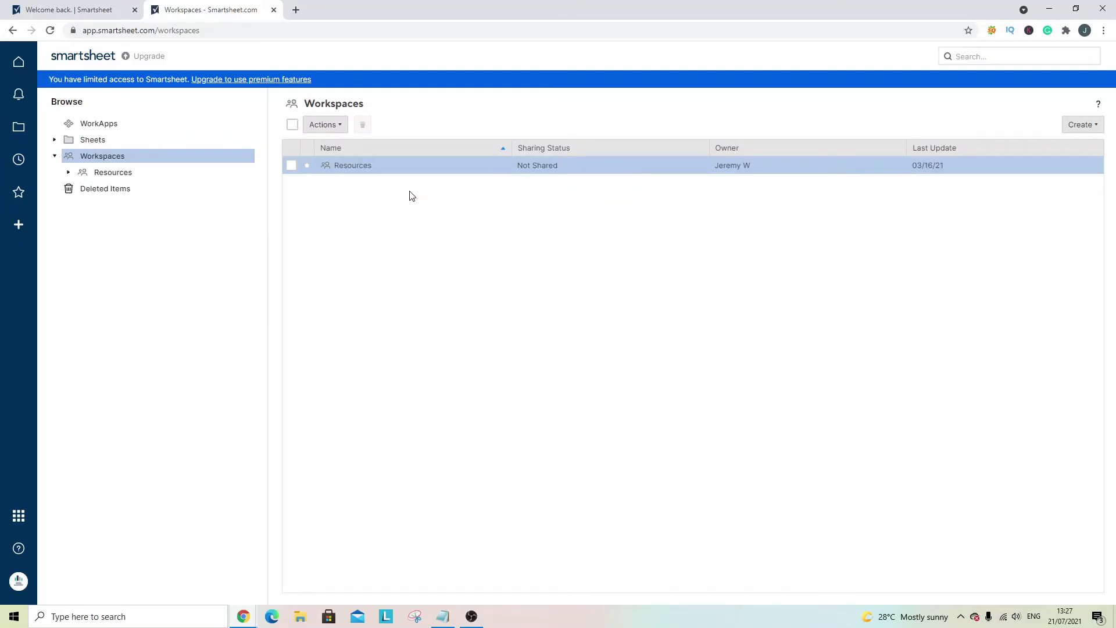
left_click(112, 142)
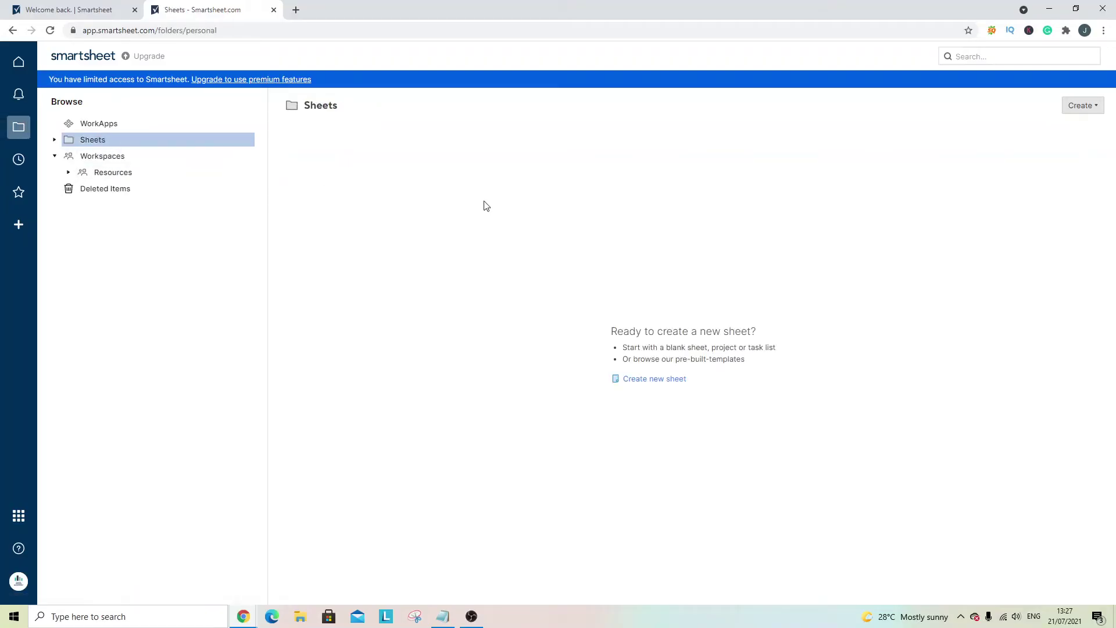
left_click(1082, 105)
left_click(1060, 128)
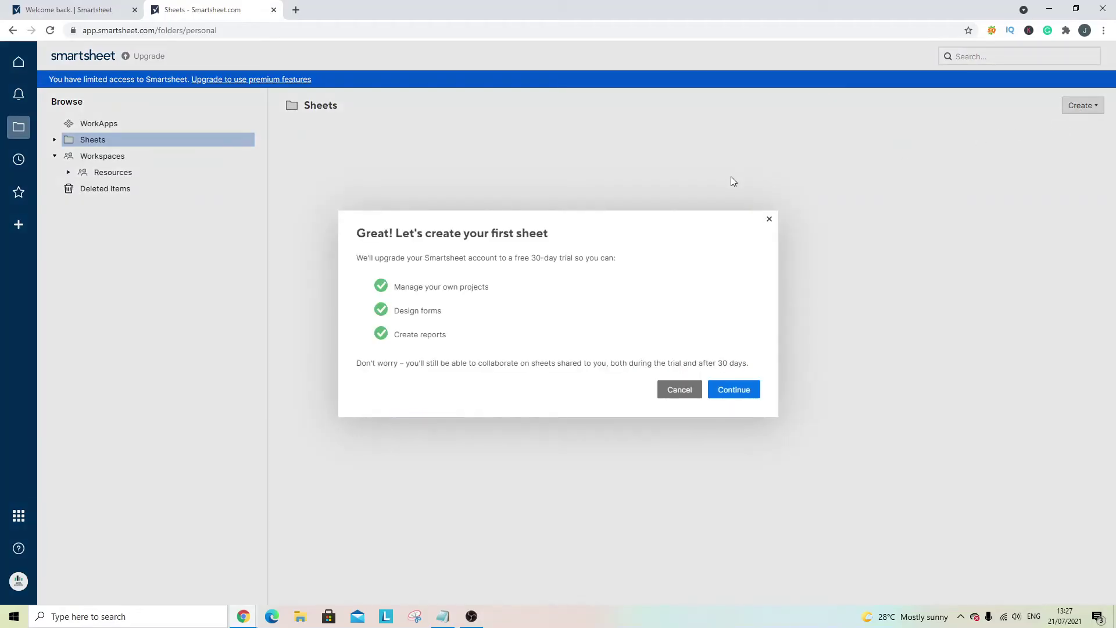
left_click(733, 389)
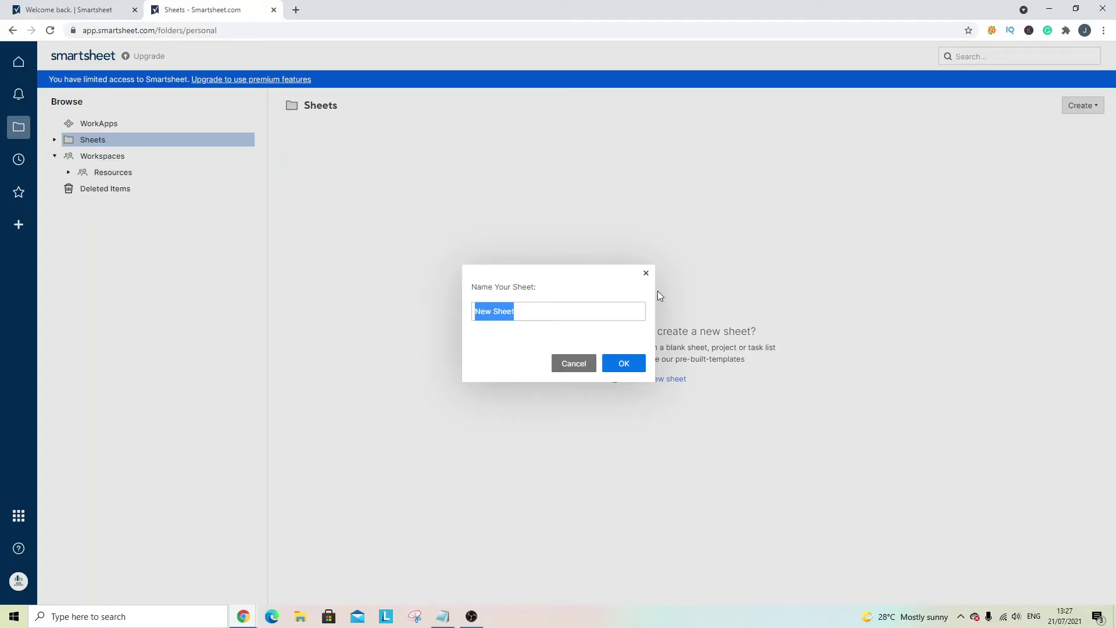
type("Test")
key("Return")
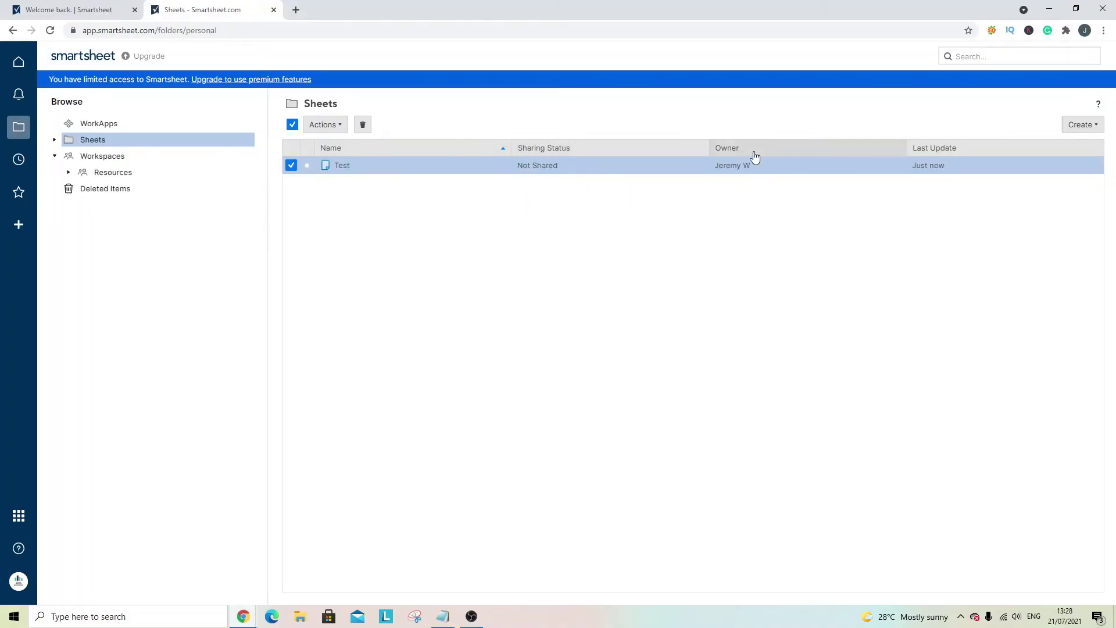
left_click(342, 165)
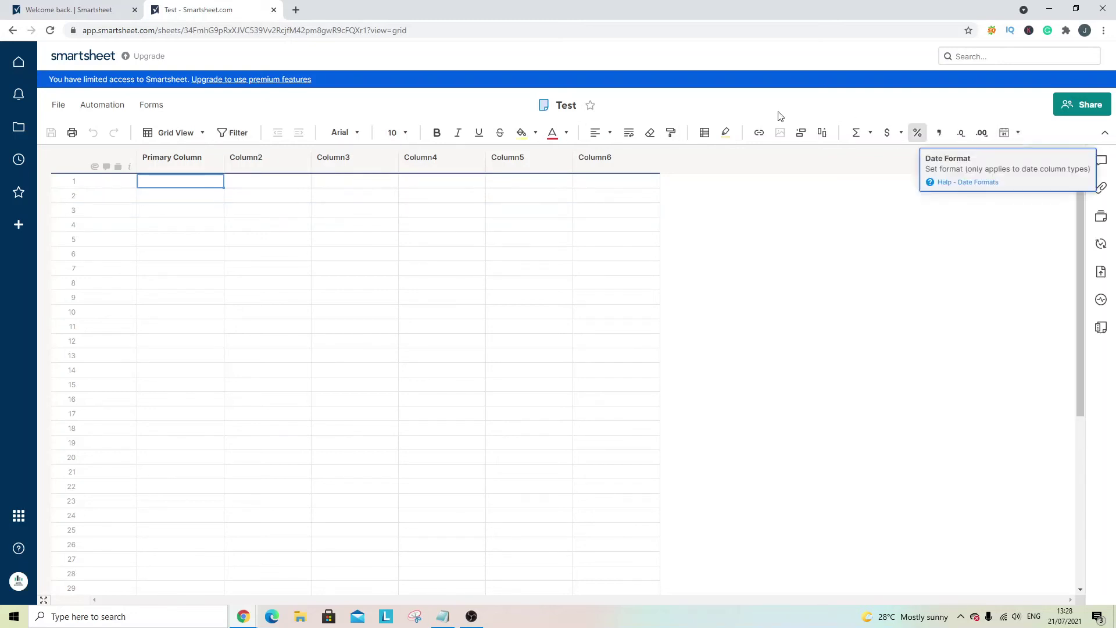
mouse_move(415, 195)
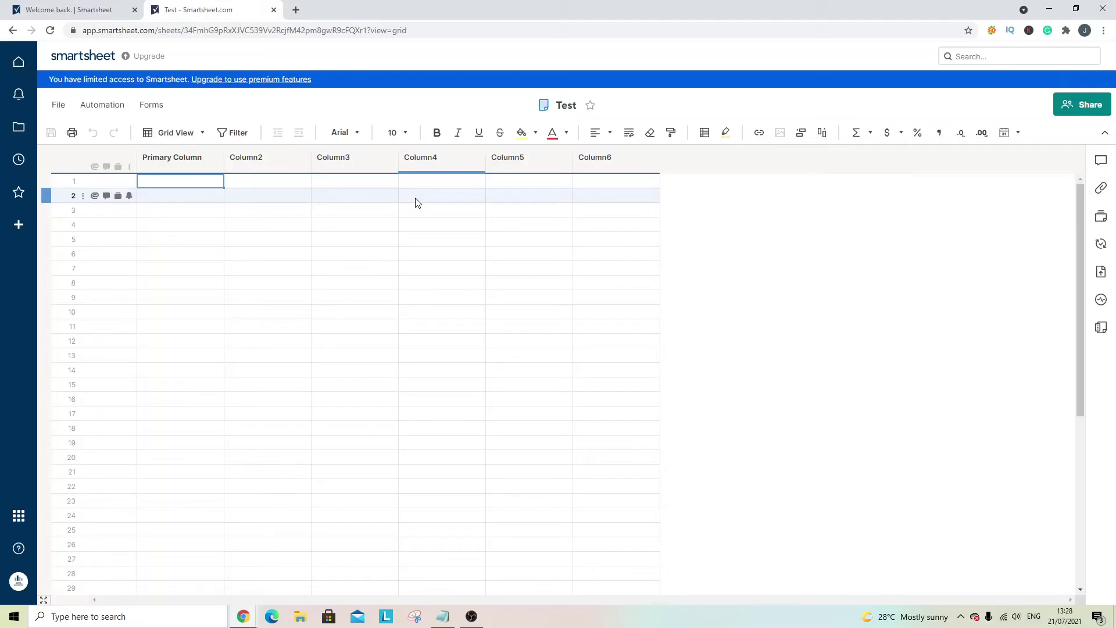
left_click(217, 197)
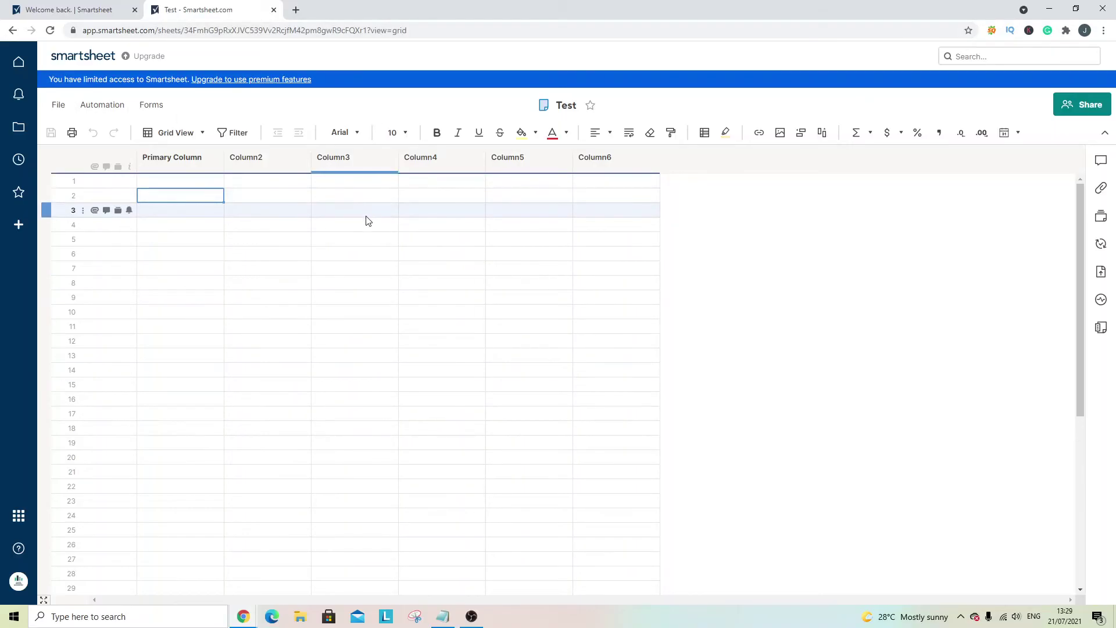
Add a dashboard named 'New Dashboard' in the Sheets folder and open it
left_click(13, 30)
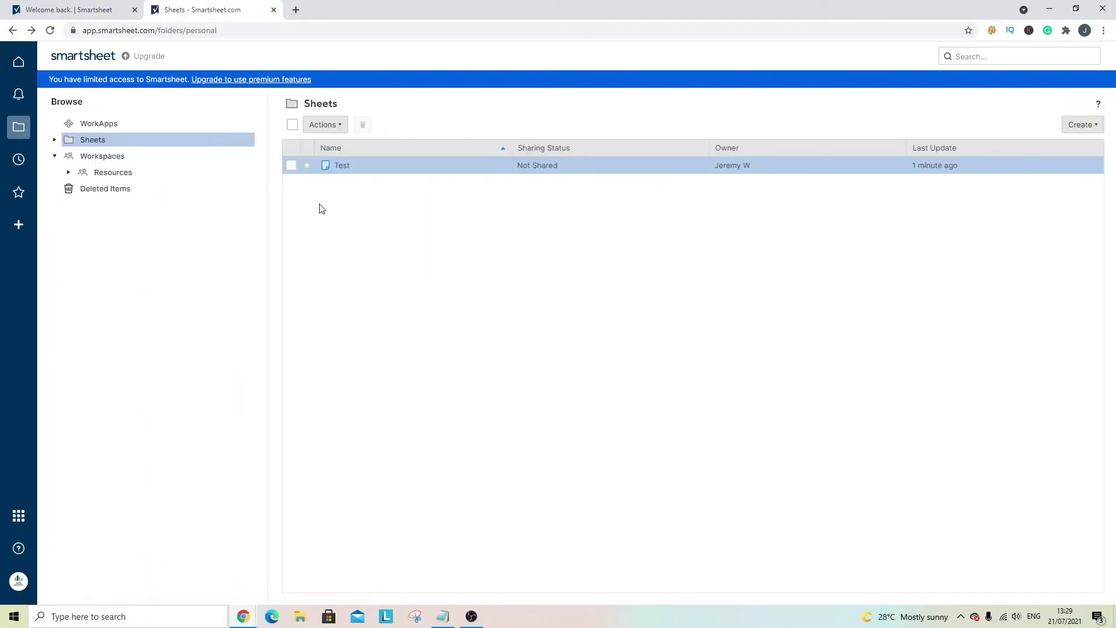
right_click(380, 201)
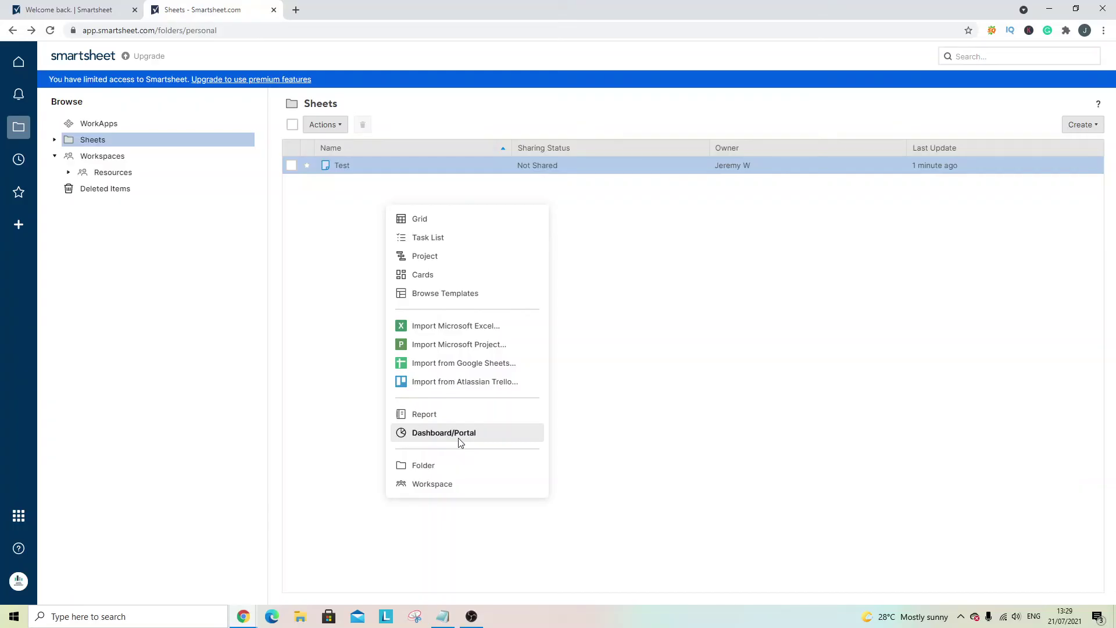
left_click(461, 436)
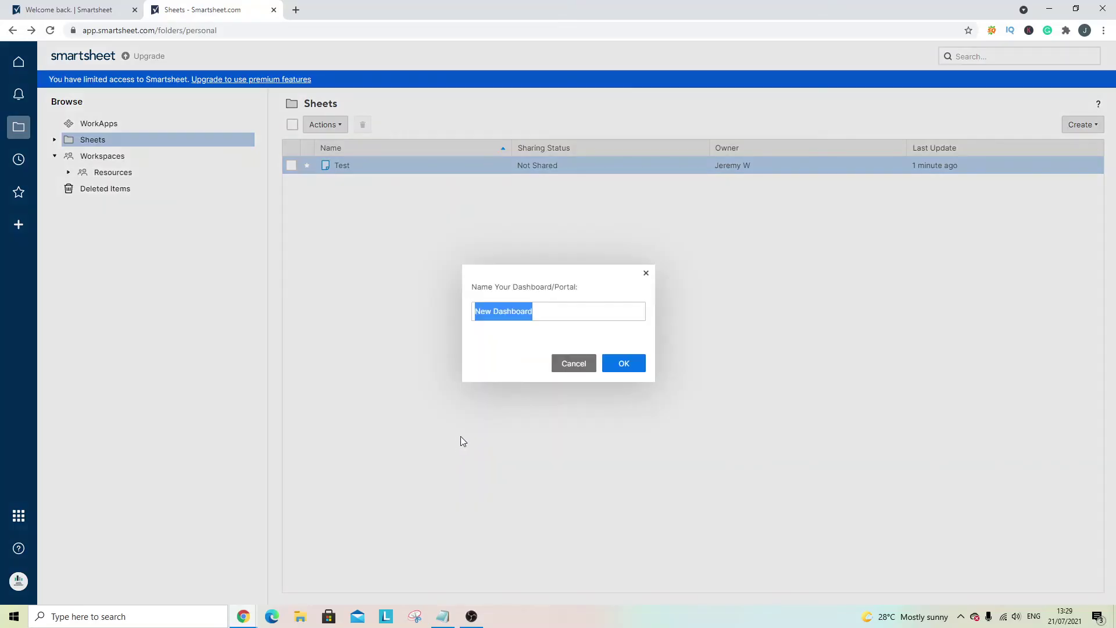
left_click(623, 364)
left_click(388, 167)
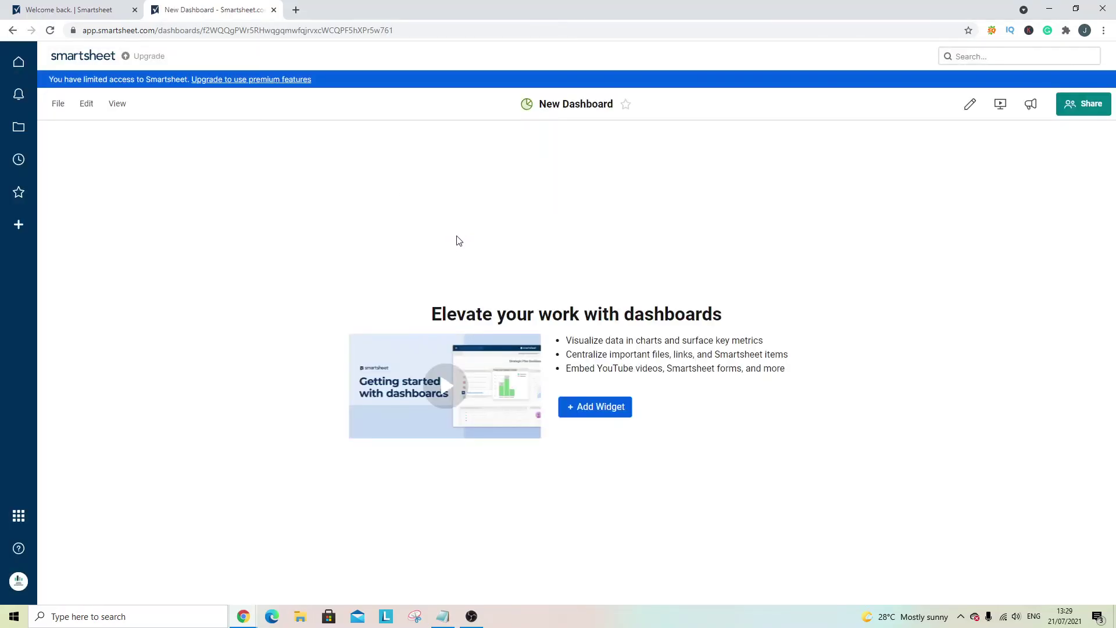
Look through Recents and Favorites, then bring up the Solution Center templates
left_click(25, 166)
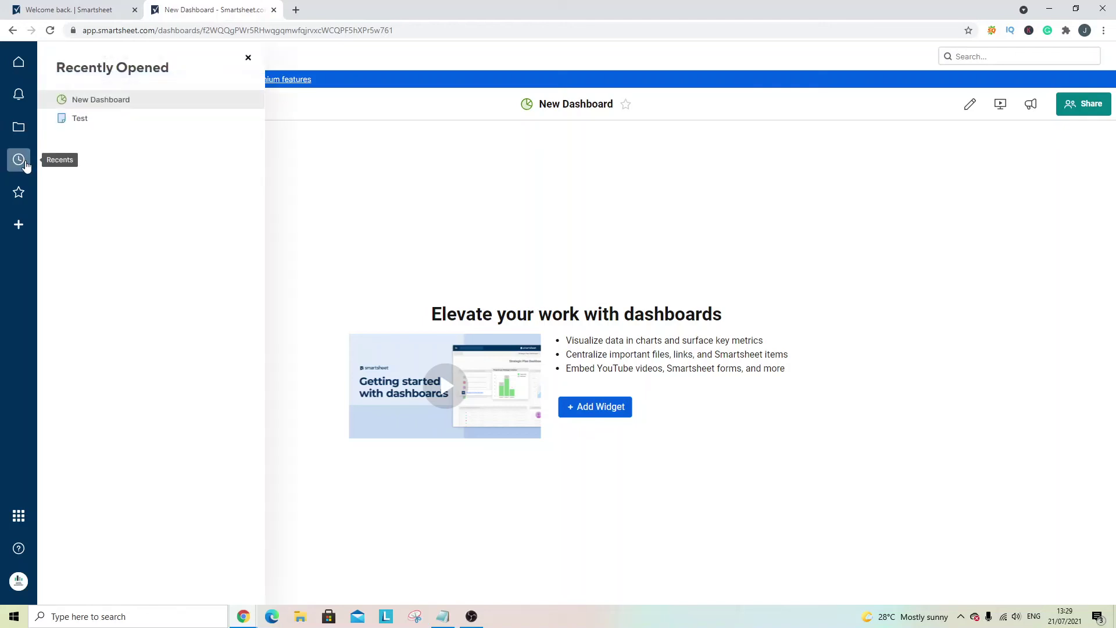
left_click(19, 192)
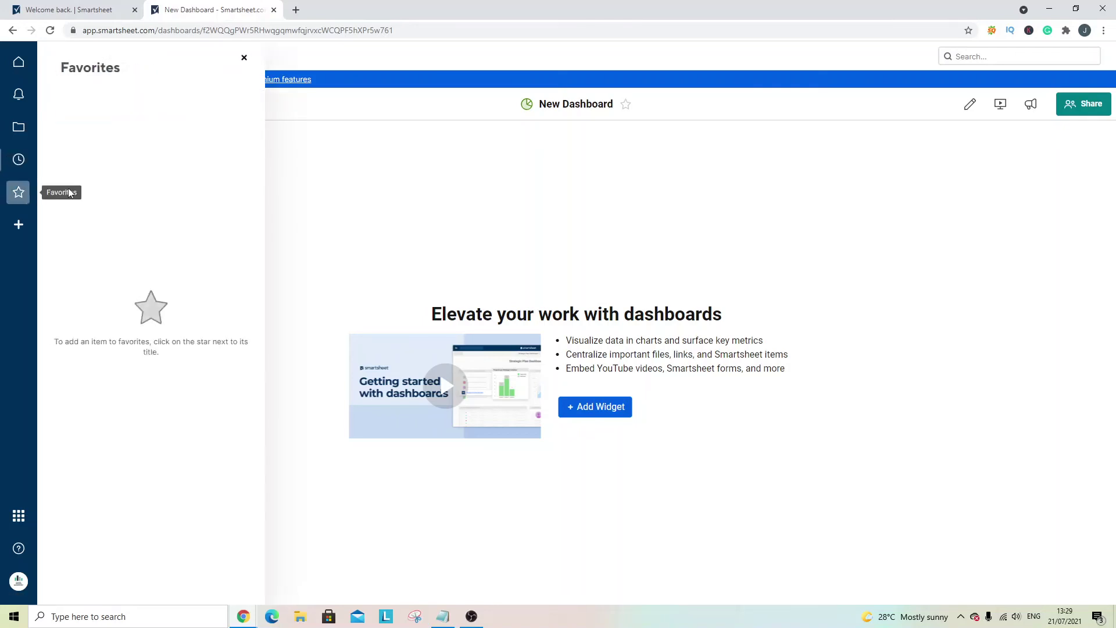
left_click(22, 225)
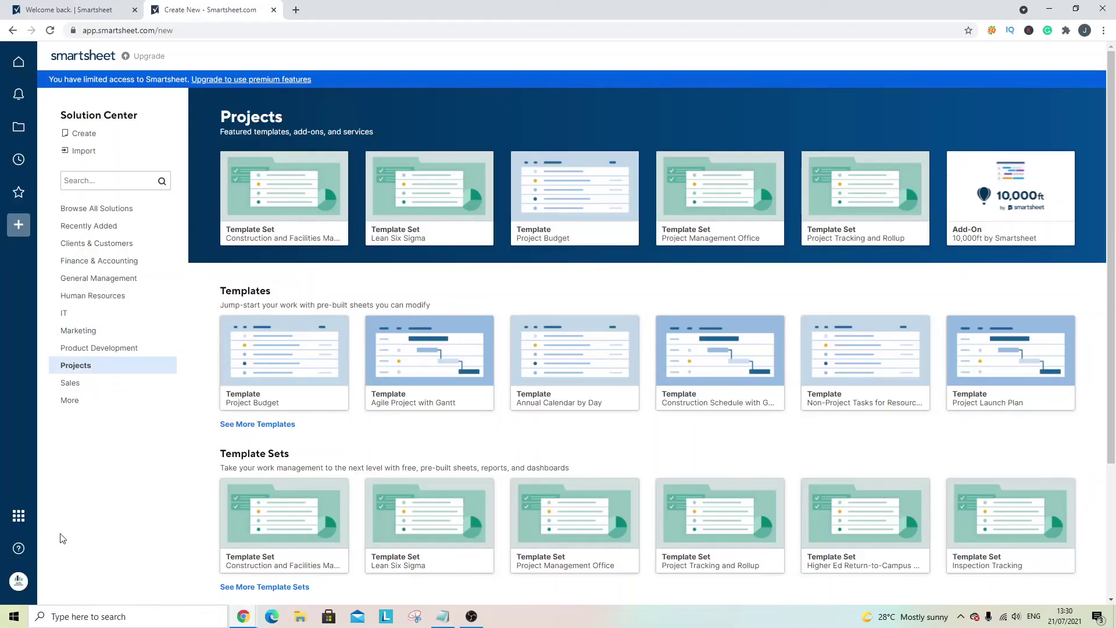
View the account menu and Home page, then switch to the 'Welcome back | Smartsheet' tab
left_click(18, 581)
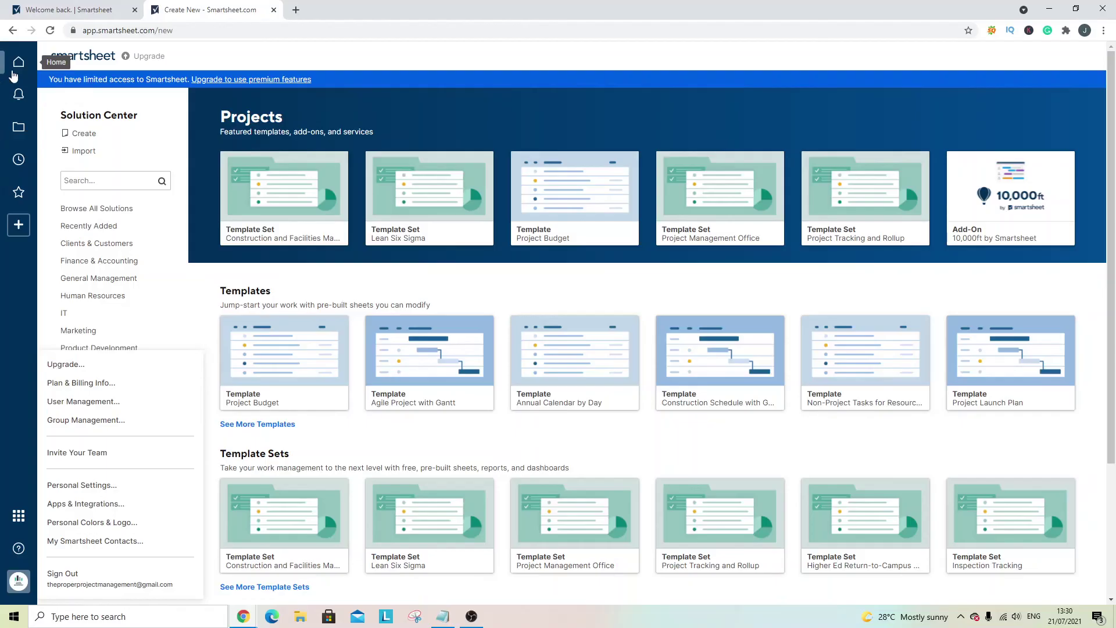
left_click(19, 61)
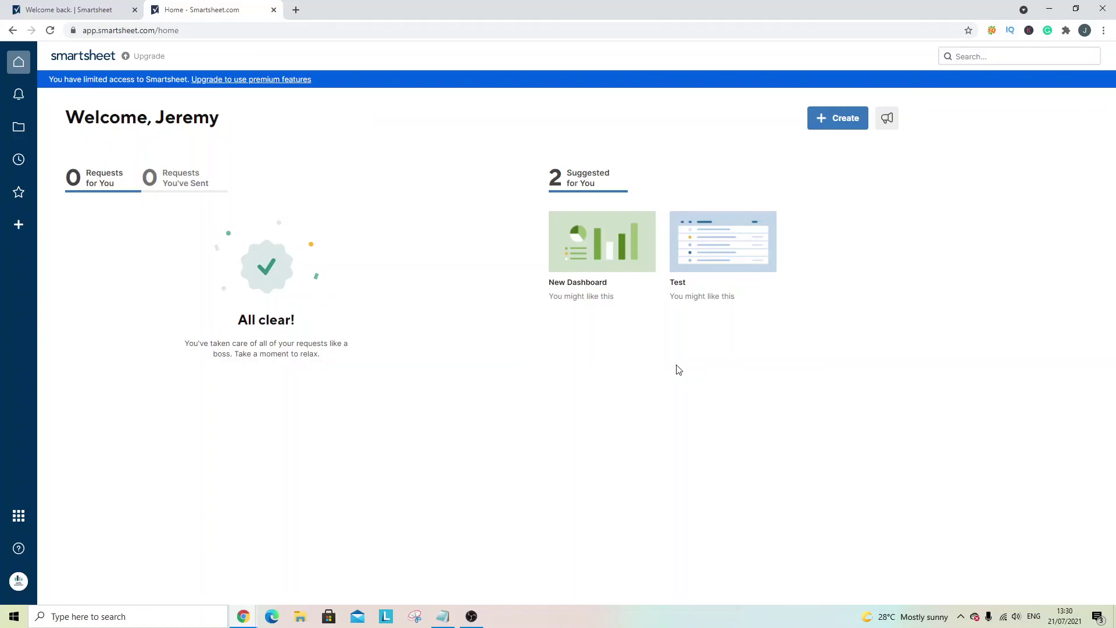
left_click(111, 8)
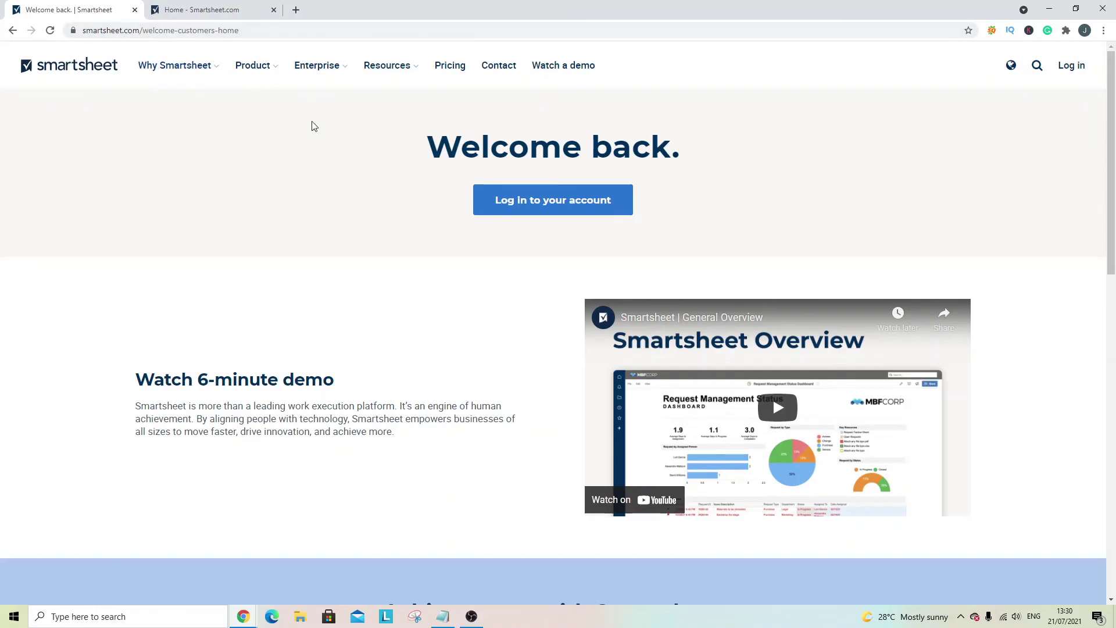
Select the 'Watch 6-minute demo' heading text
triple_click(253, 380)
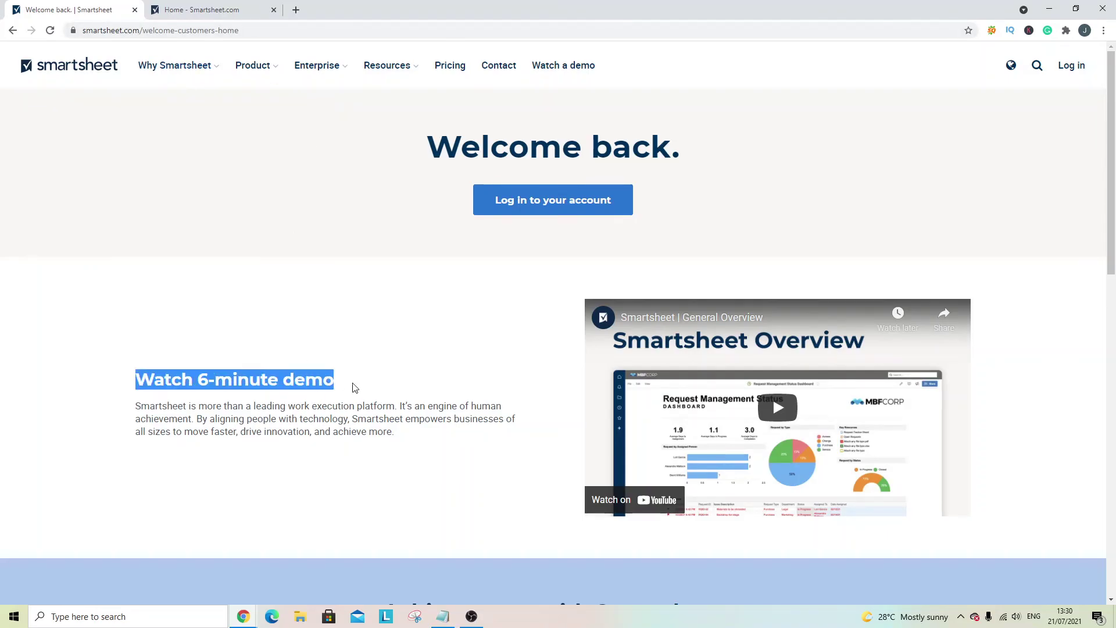